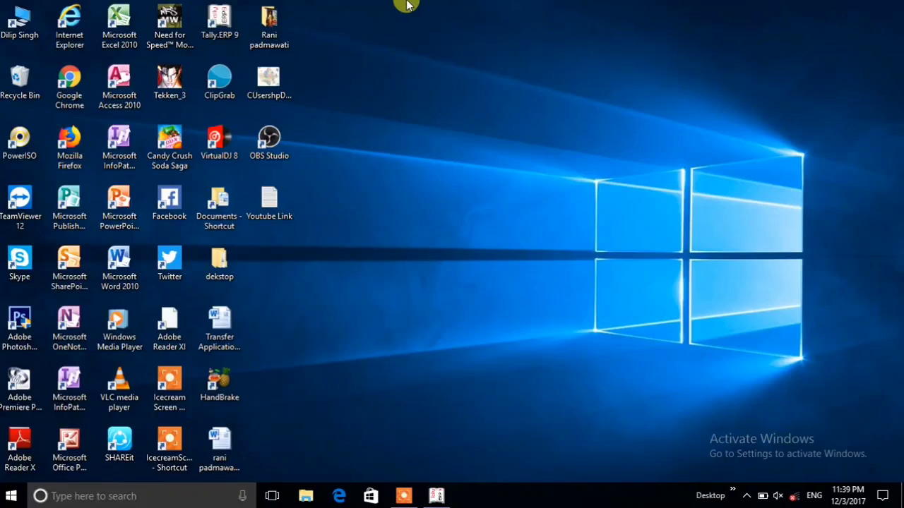
- Switch to Tally.ERP 9 and minimise the screen recorder window
key("alt+Tab")
key("alt+Tab")
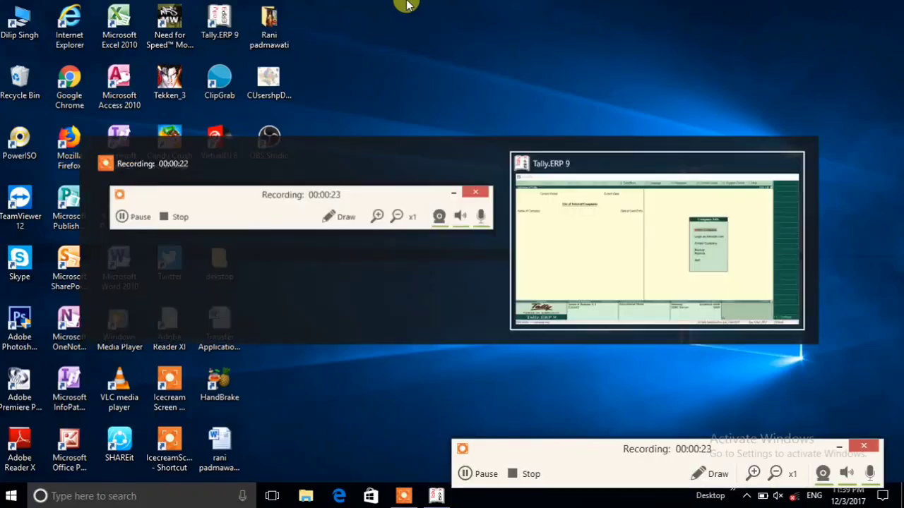
key("alt+Tab")
key("alt+Tab")
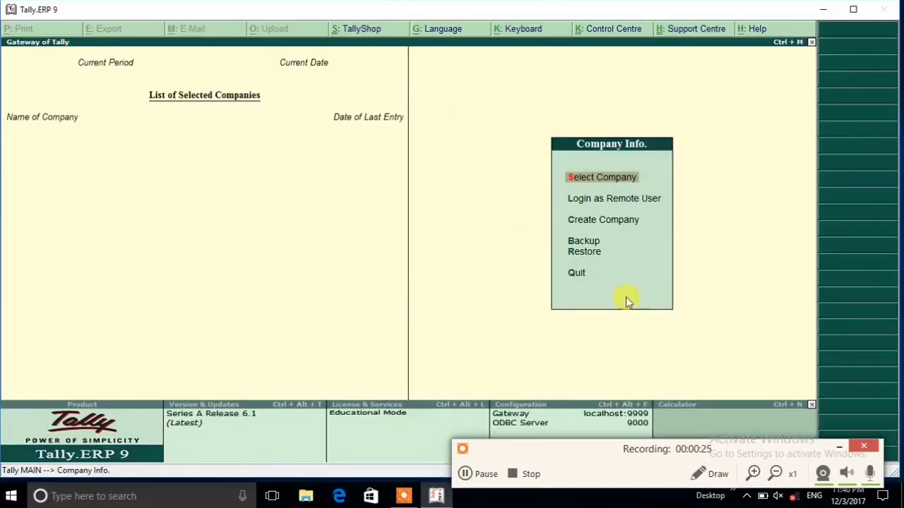
left_click(839, 447)
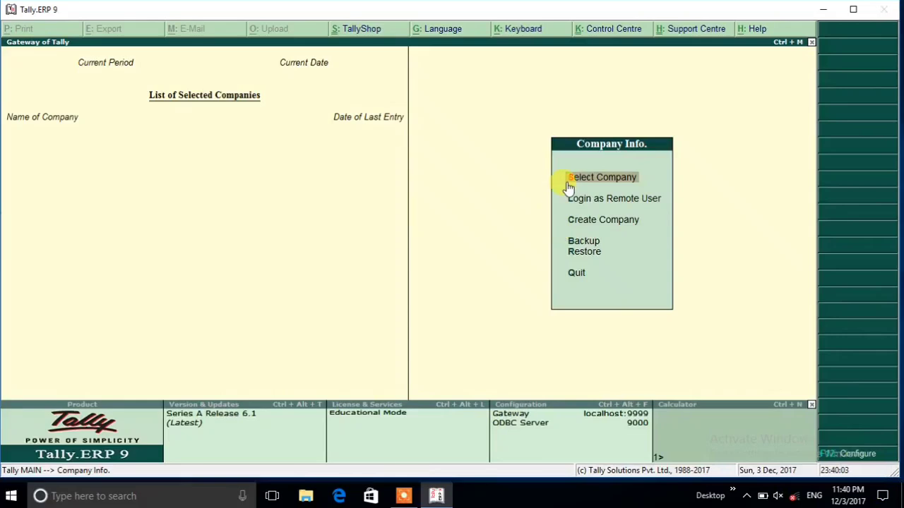
- Start creating a new company and name it Backup Company
key("Down")
key("Down")
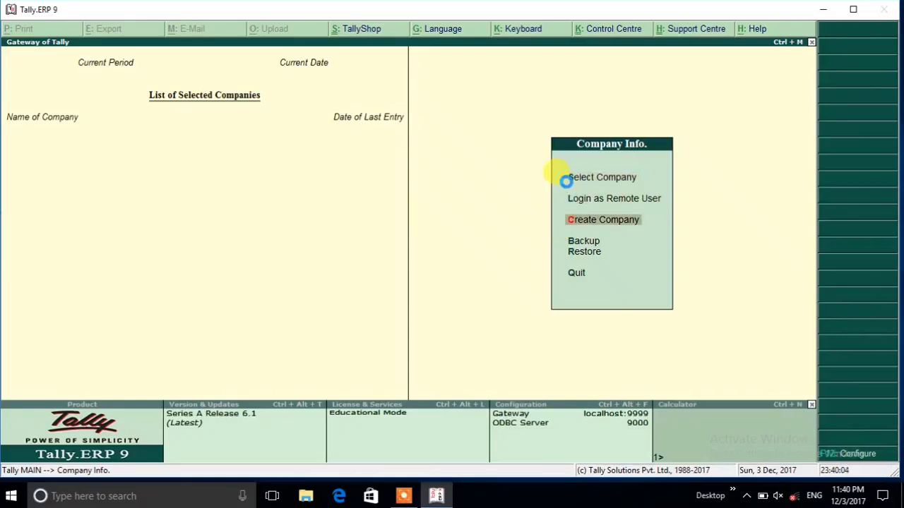
key("Return")
type("Bac")
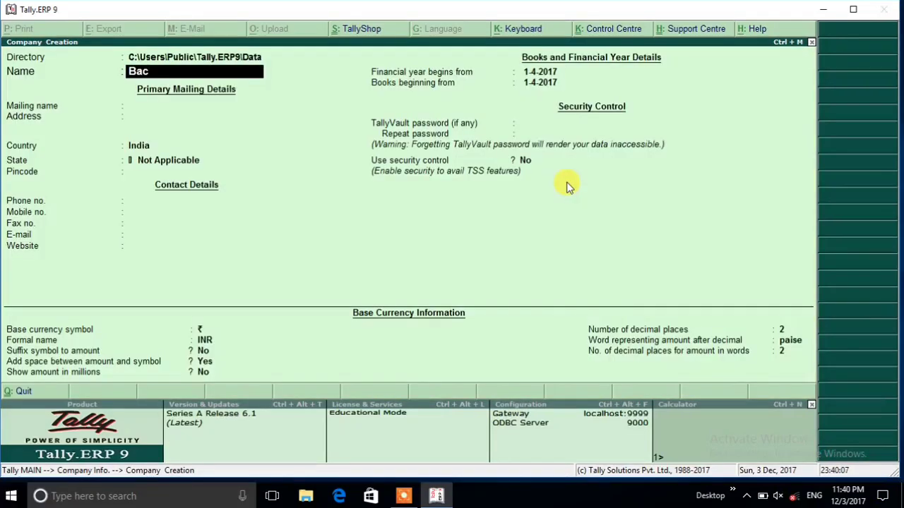
type("kup Company")
key("Return")
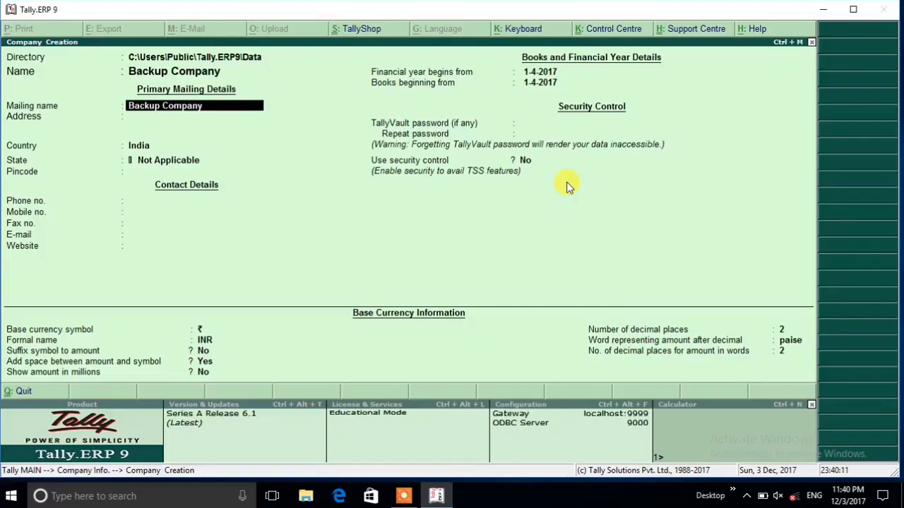
- Keep the default mailing, contact and financial year details, and set Use security control to Yes
key("Return")
key("Return")
key("Return")
key("Return")
key("Return")
key("Return")
key("Return")
key("Return")
key("Return")
key("Return")
key("Return")
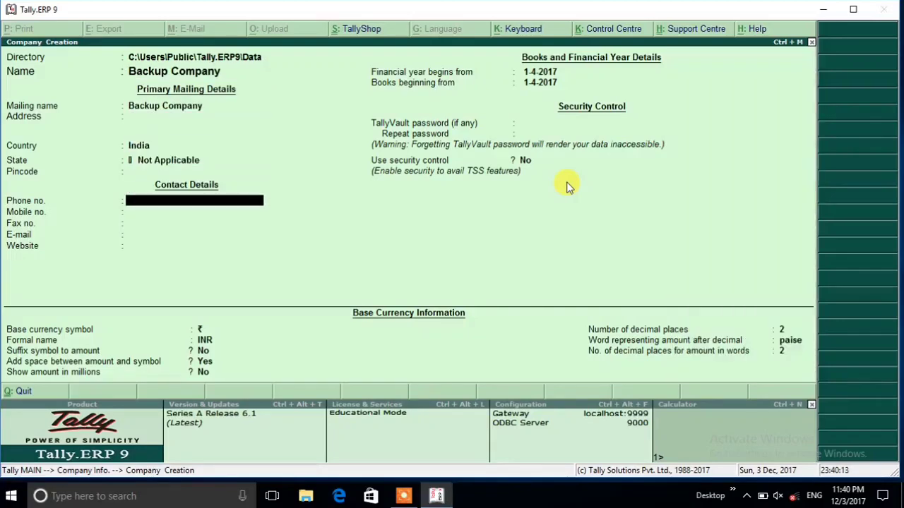
key("Return")
key("Return")
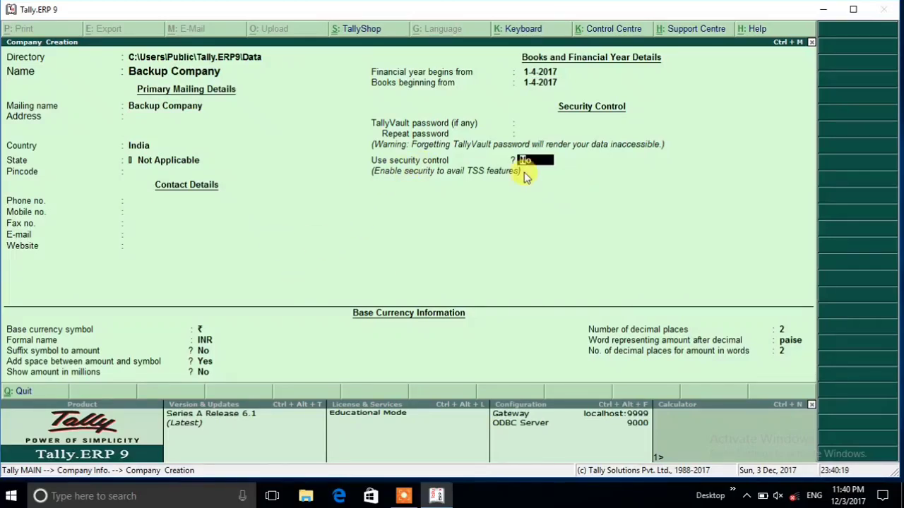
type("y")
key("Return")
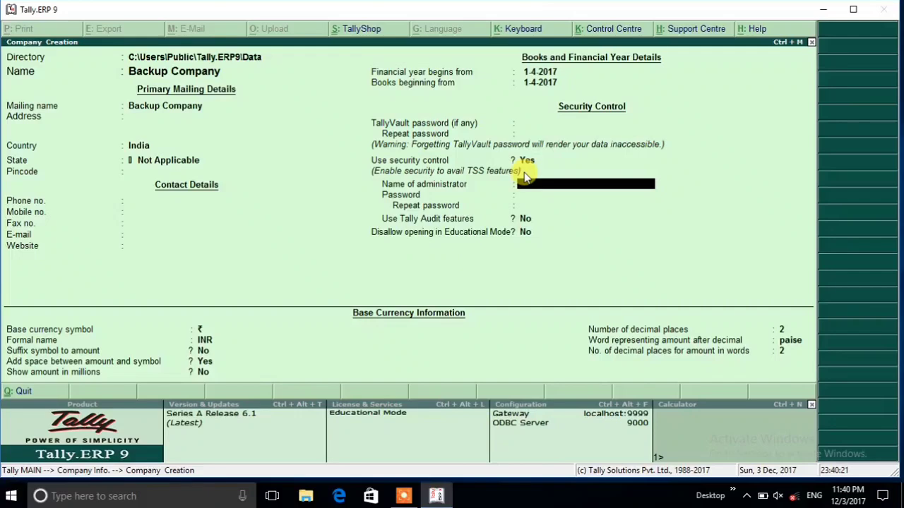
- Enter the administrator's name and password for the company and repeat the password
type("Dilip Singh")
key("Return")
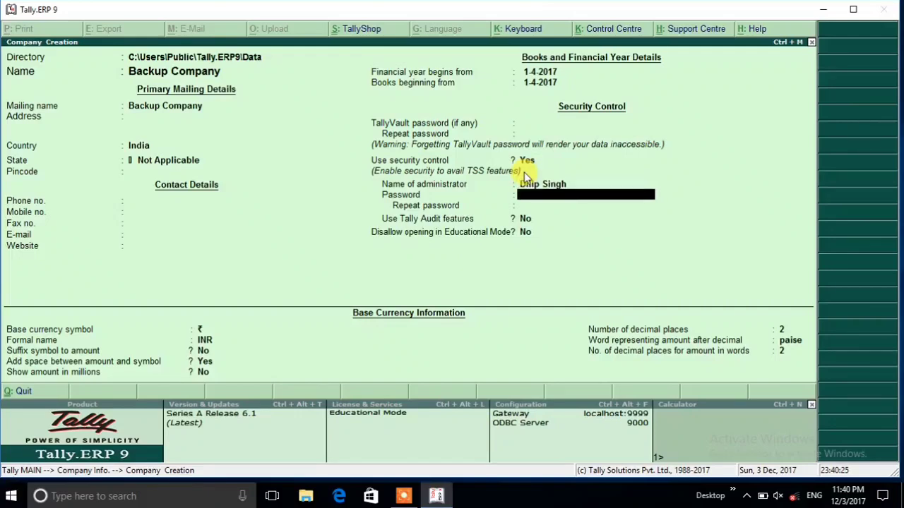
type("*****")
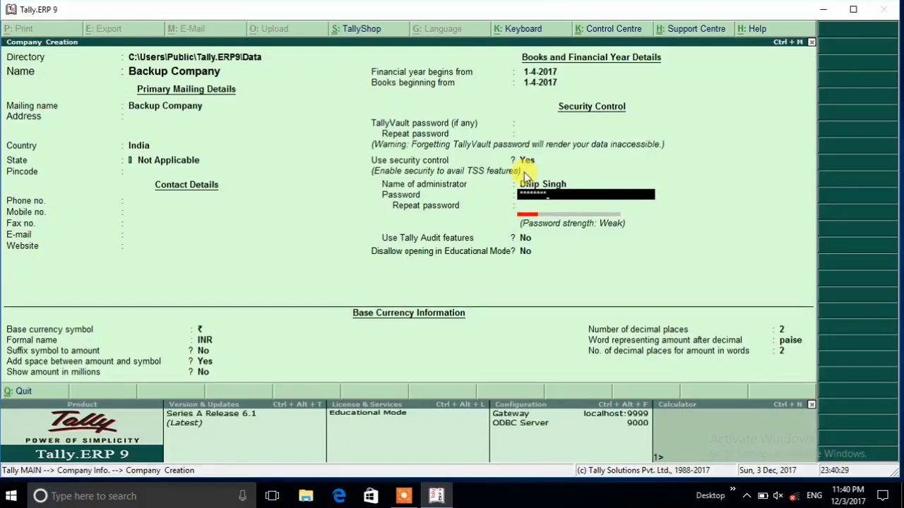
type("***")
key("Return")
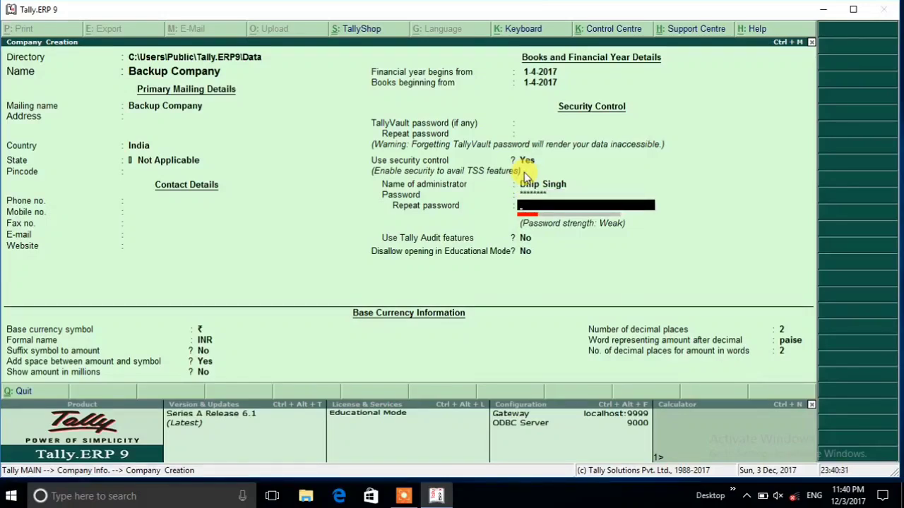
type("******")
key("Return")
- Accept the default audit, Educational Mode and base currency settings and save the new company
key("Return")
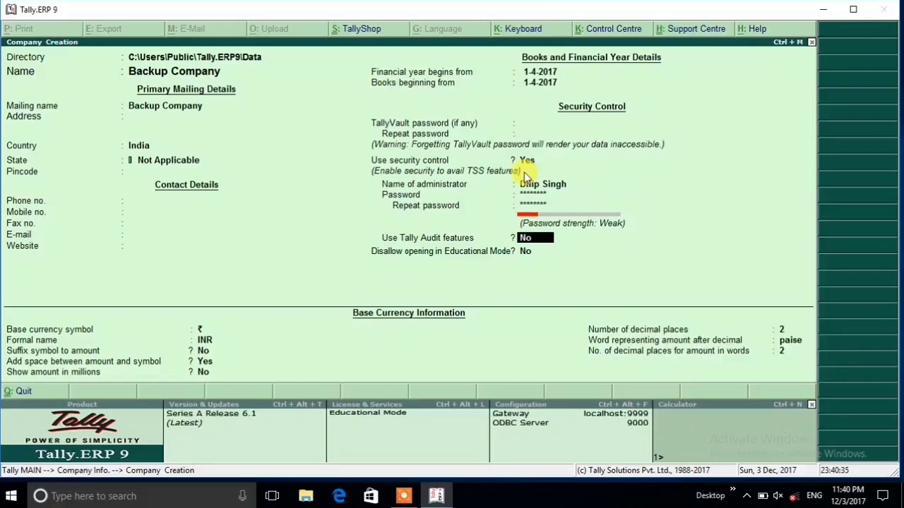
key("Return")
key("Return")
key("Return")
key("Return")
key("Return")
key("Return")
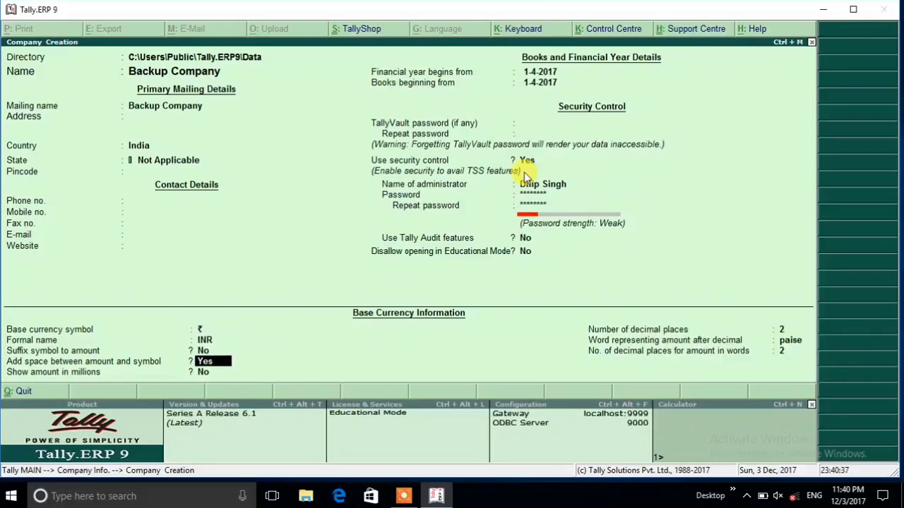
key("Return")
key("Return")
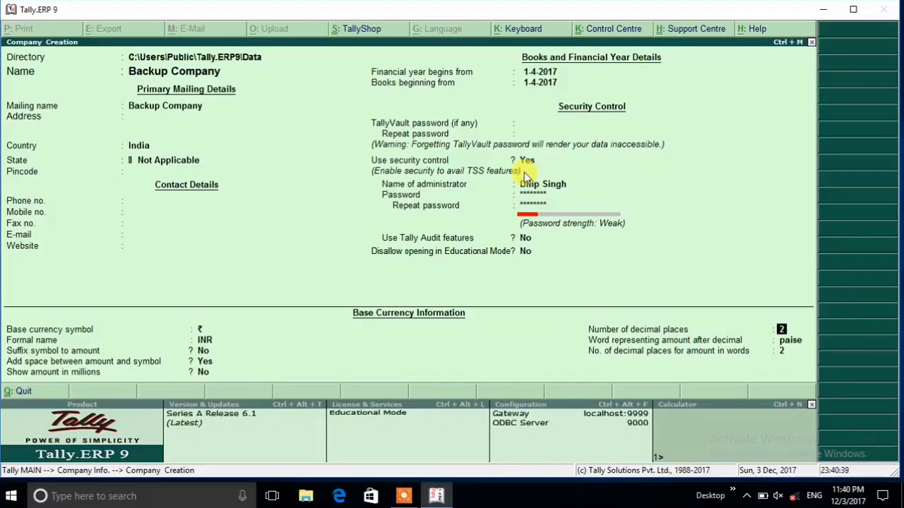
key("Return")
key("Return")
key("Return")
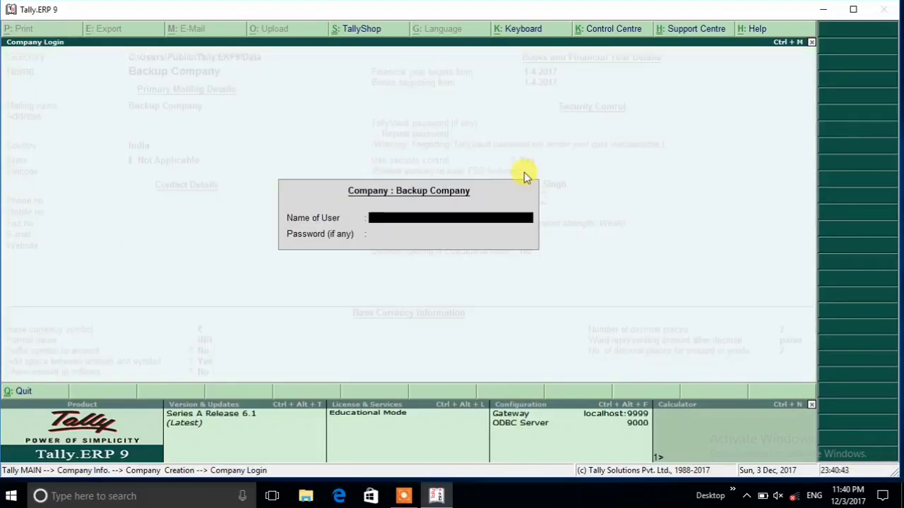
- Log in to Backup Company with the administrator's user name, respelled with a lowercase surname, and the account password
type("Dilip Singh")
key("Return")
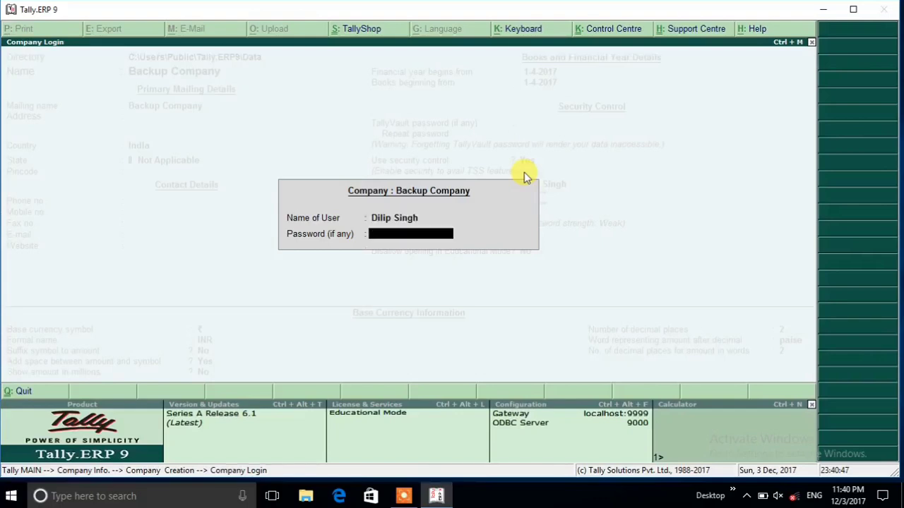
key("BackSpace")
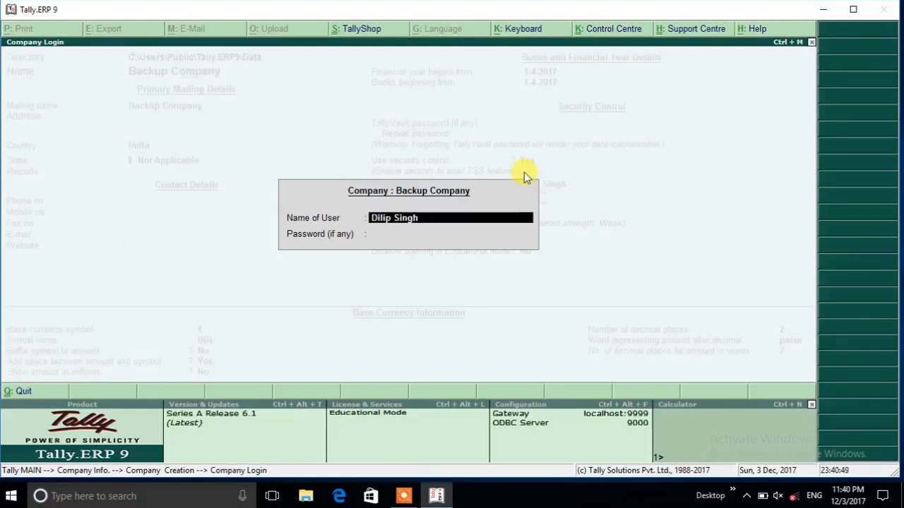
key("BackSpace")
key("BackSpace")
key("BackSpace")
key("BackSpace")
key("BackSpace")
key("BackSpace")
type("singh")
key("Return")
type("***")
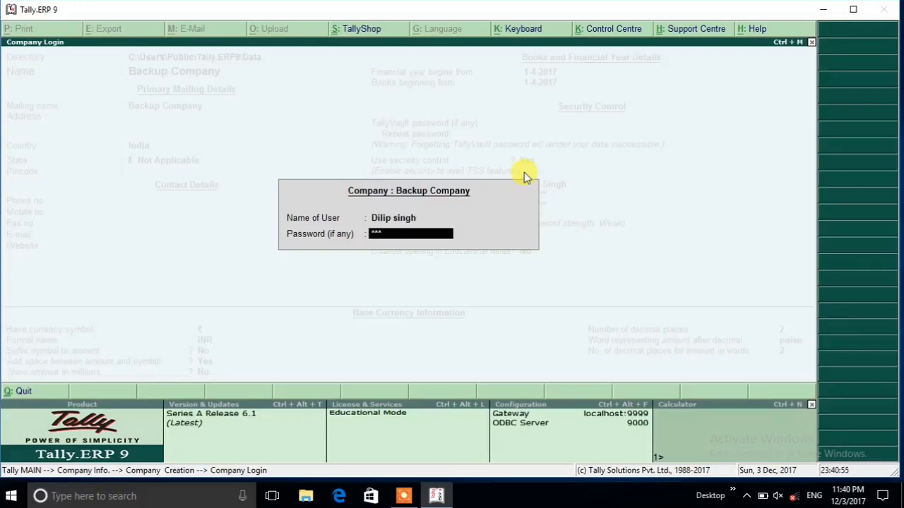
key("Return")
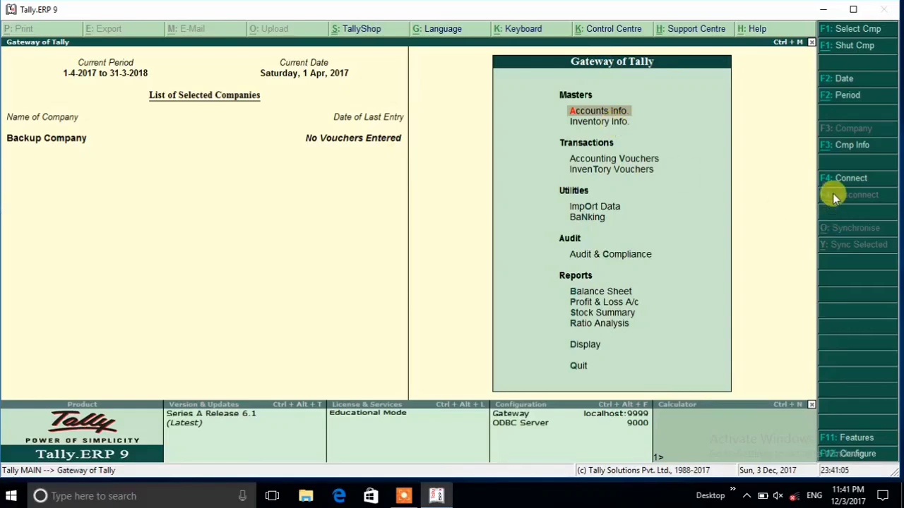
- Open the company Backup screen from Company Info and go to the backup destination path
left_click(852, 159)
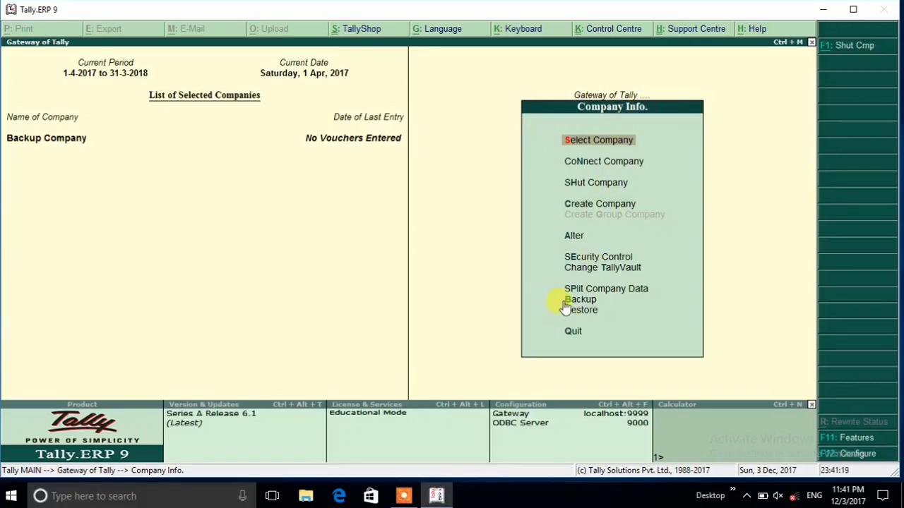
key("Down")
key("Down")
key("Down")
key("Down")
key("Down")
key("Down")
key("Down")
key("Down")
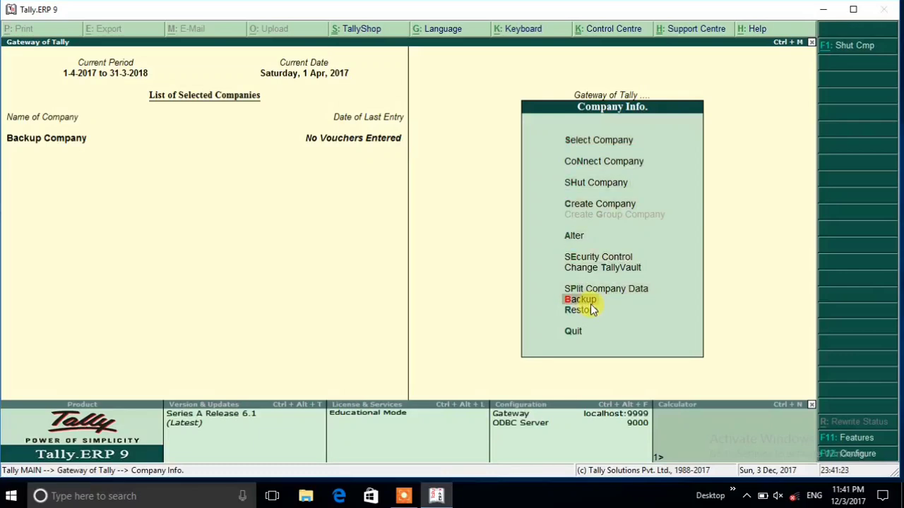
left_click(589, 300)
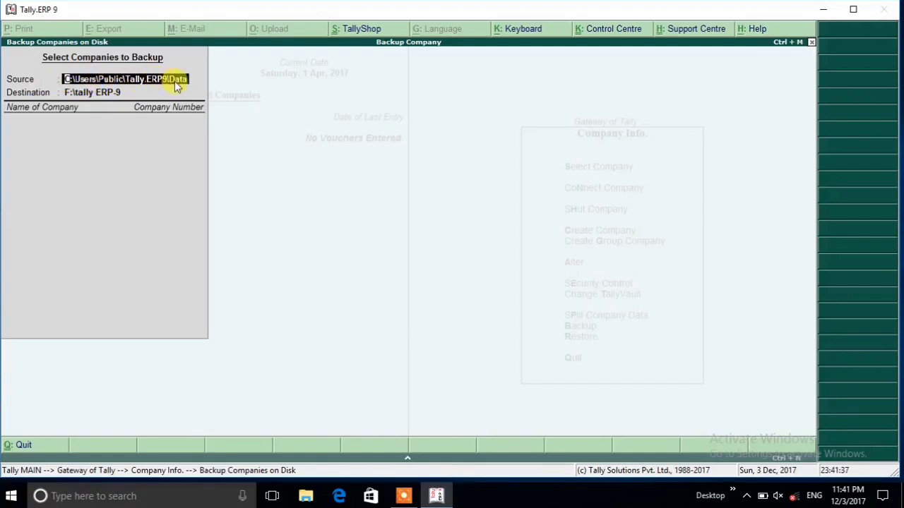
left_click(80, 98)
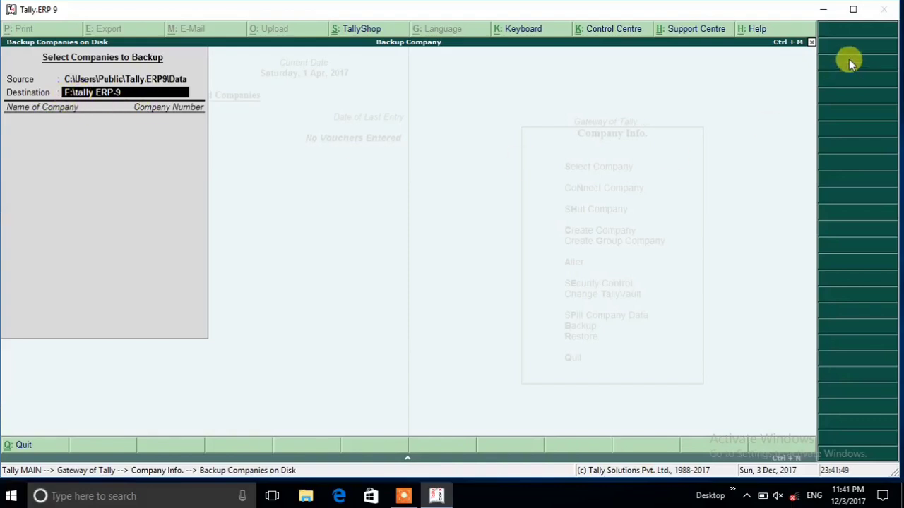
- Minimise Tally, create a folder named "tally erp9 GST" on Local Disk (E:) in File Explorer, and open it
left_click(823, 8)
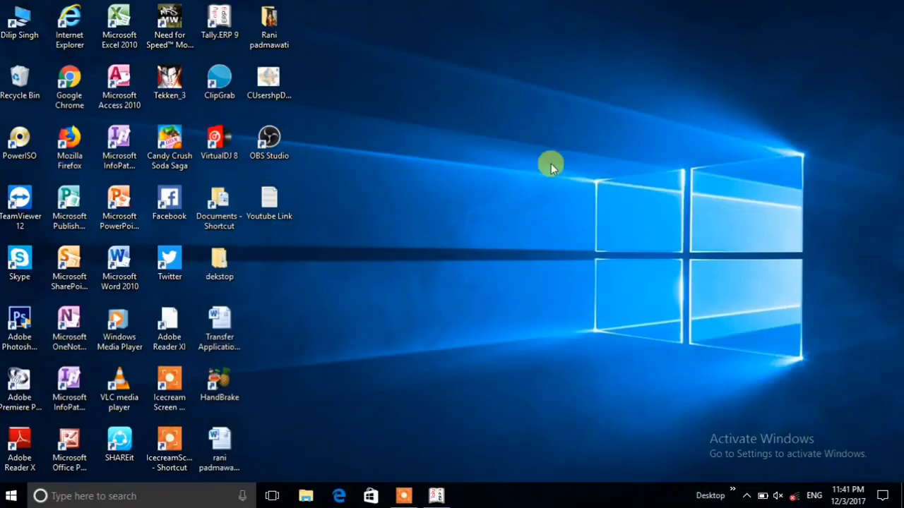
double_click(20, 23)
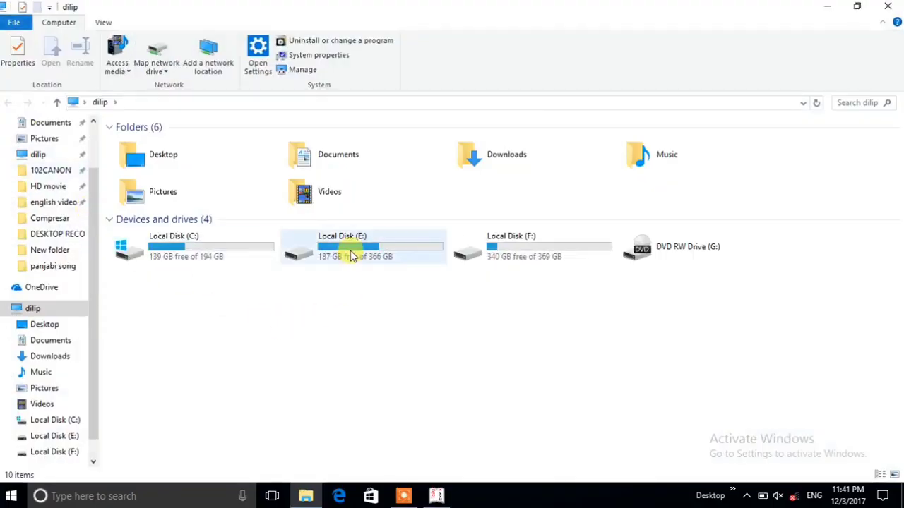
double_click(351, 255)
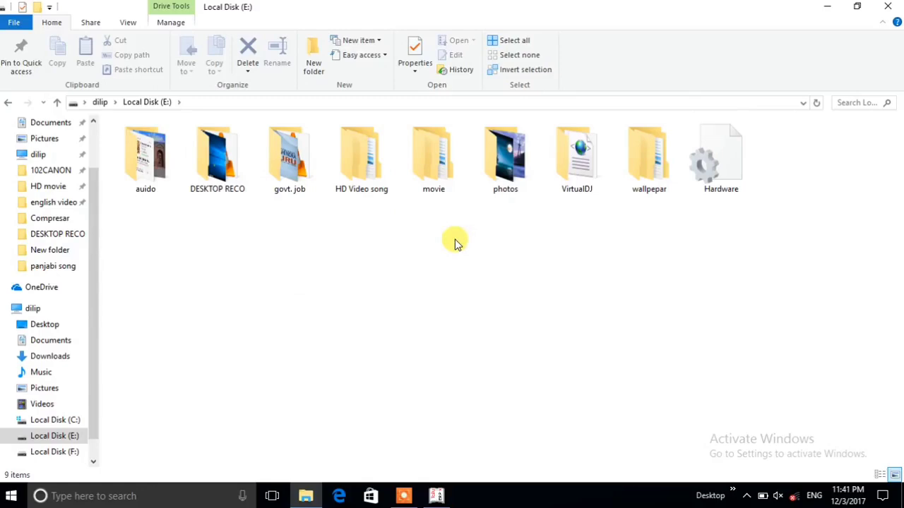
key("ctrl+shift+n")
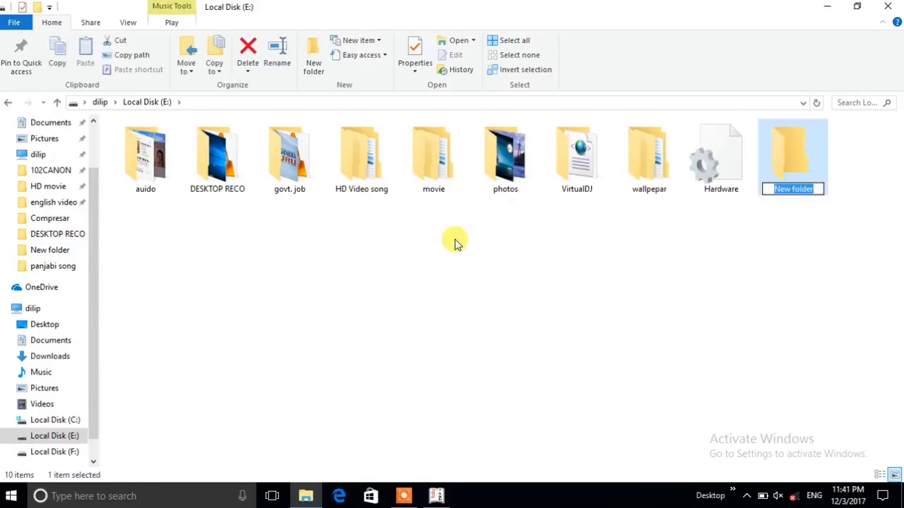
type("tally")
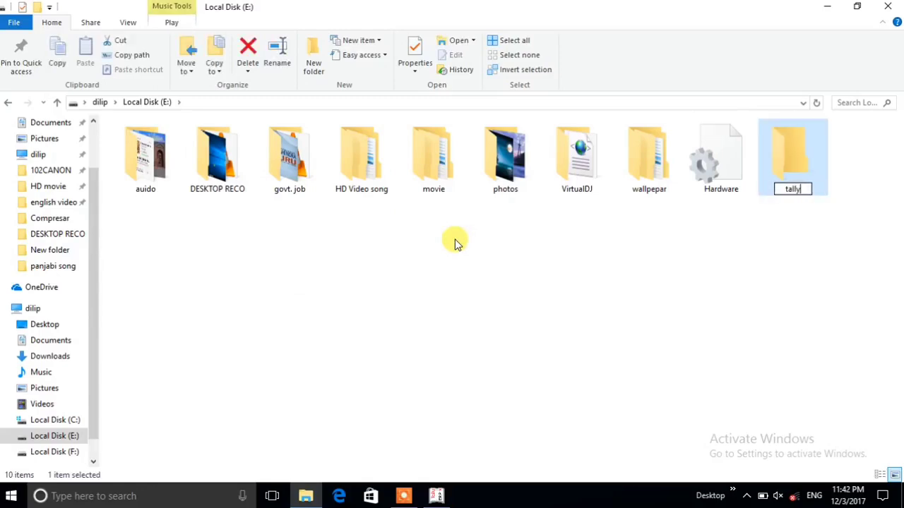
type(" erp9")
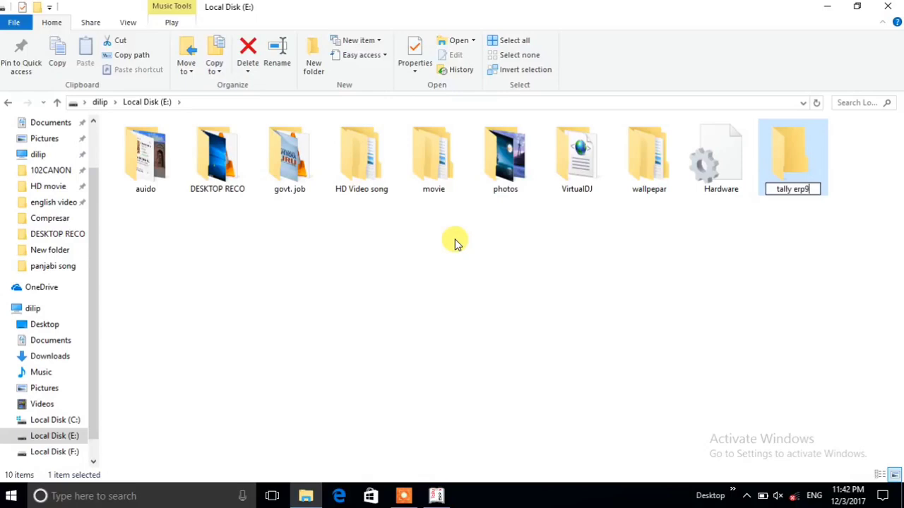
type(" GST")
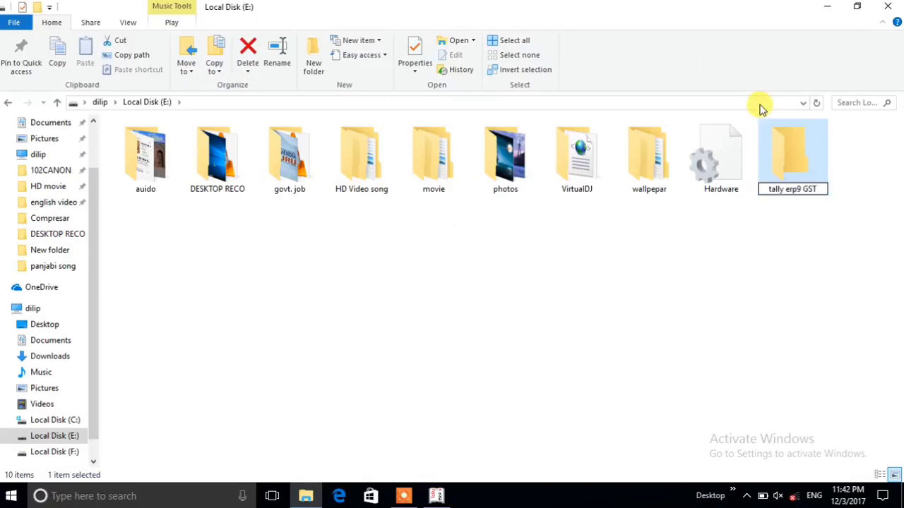
key("Return")
key("Return")
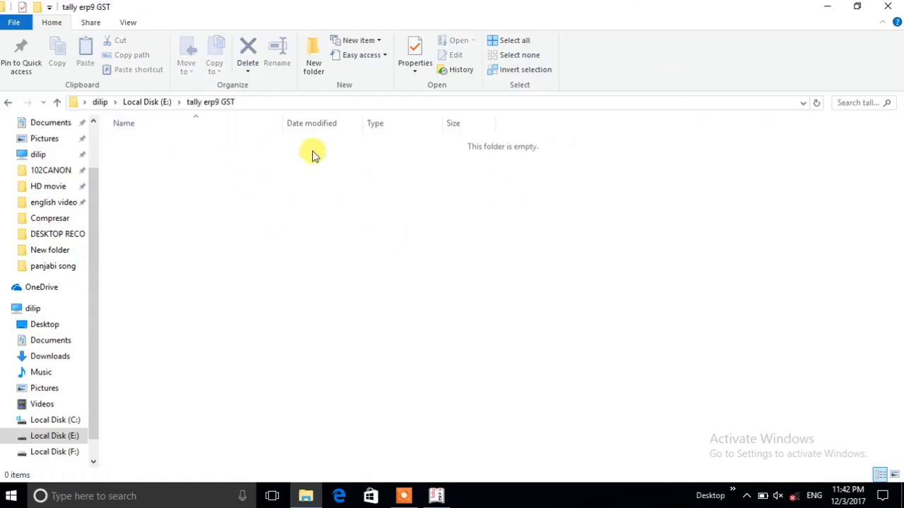
- Copy the full path of the "tally erp9 GST" folder, E:\tally erp9 GST
left_click(250, 106)
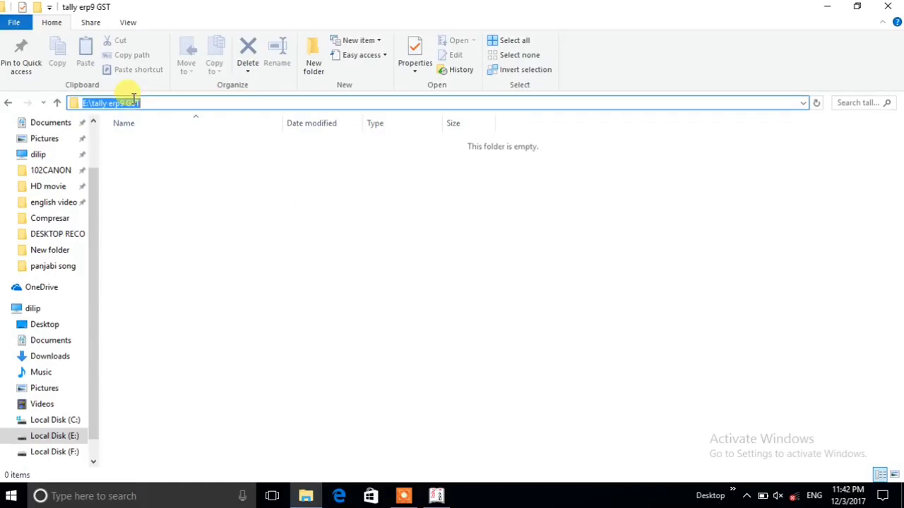
right_click(121, 103)
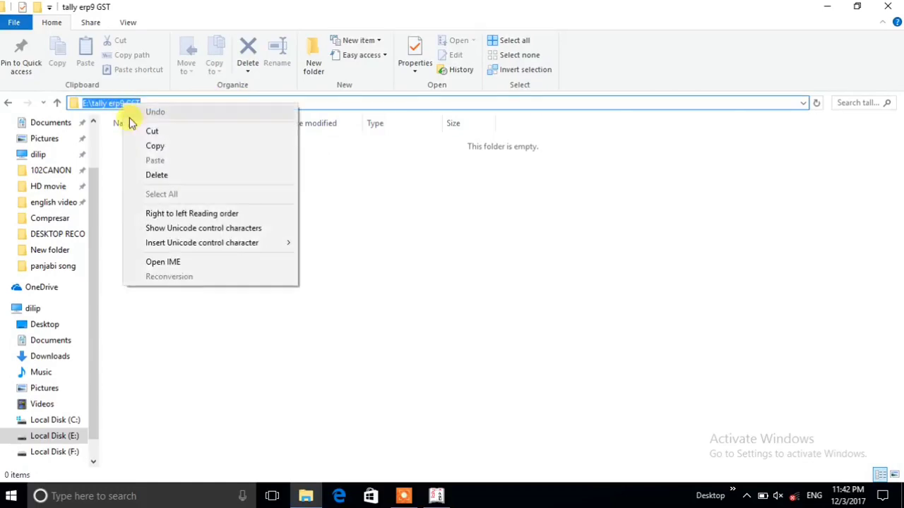
left_click(138, 145)
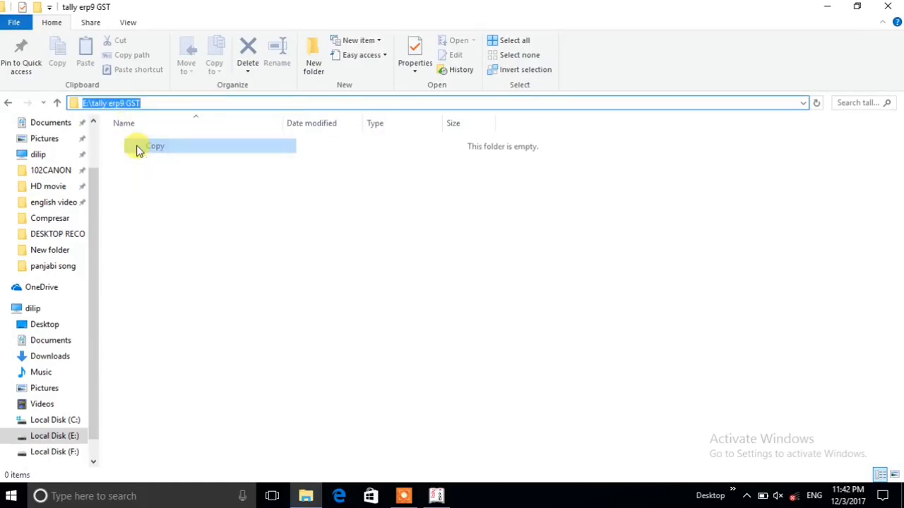
- Close File Explorer, switch back to Tally, and set the backup destination to E:\tally erp9 GST
left_click(888, 7)
left_click(439, 498)
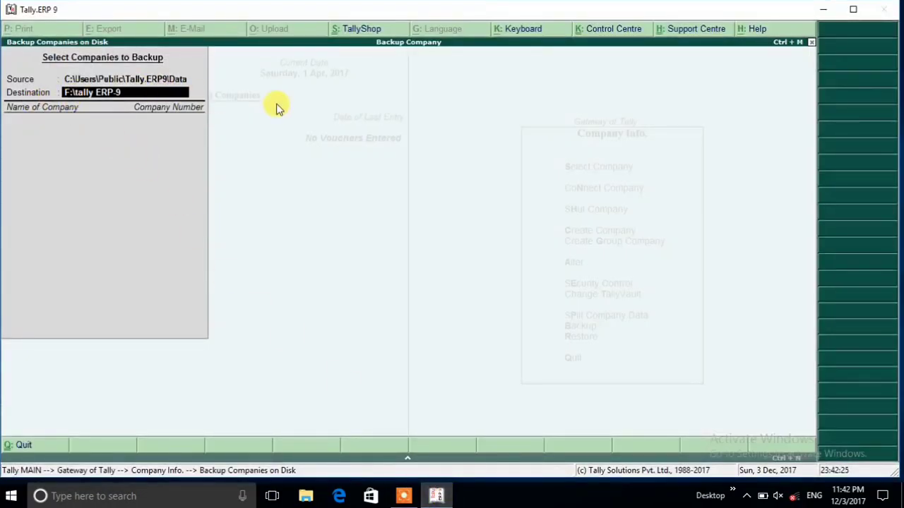
key("ctrl+alt+v")
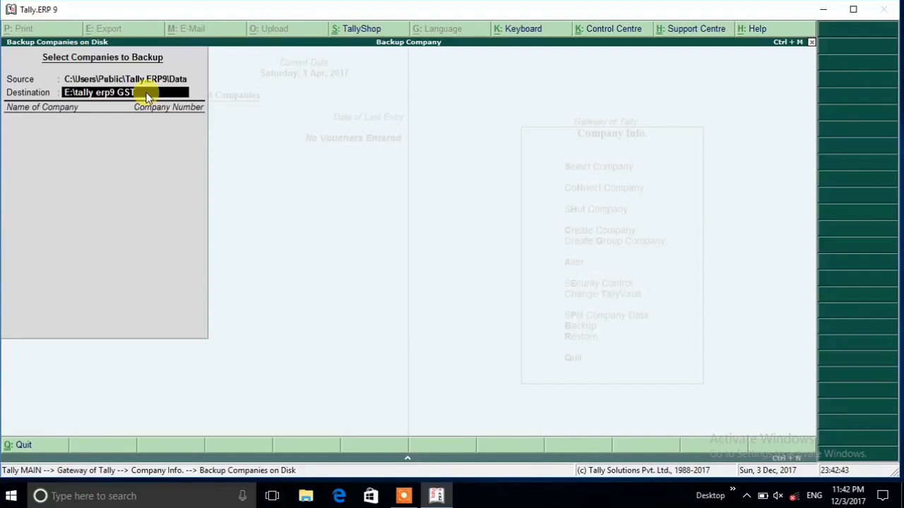
key("Return")
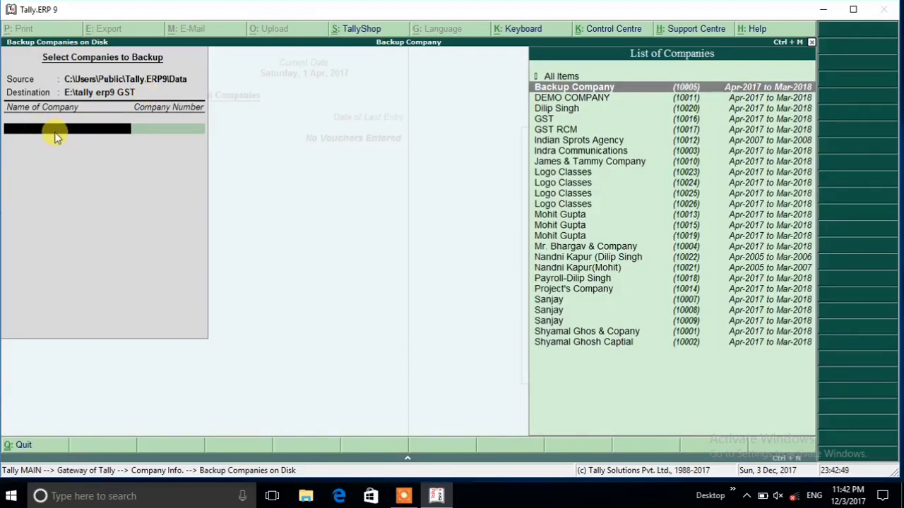
- Choose Backup Company as the only company to back up, end the list, and accept the backup
left_click(597, 89)
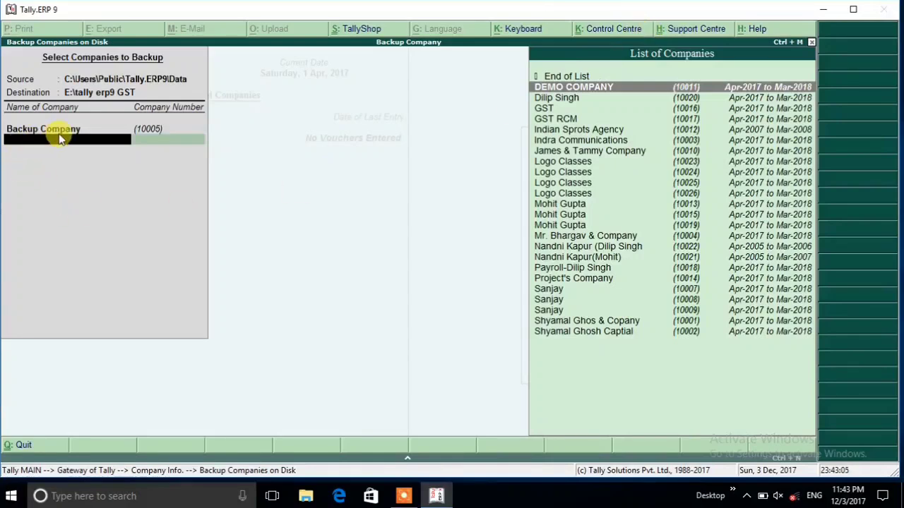
left_click(564, 77)
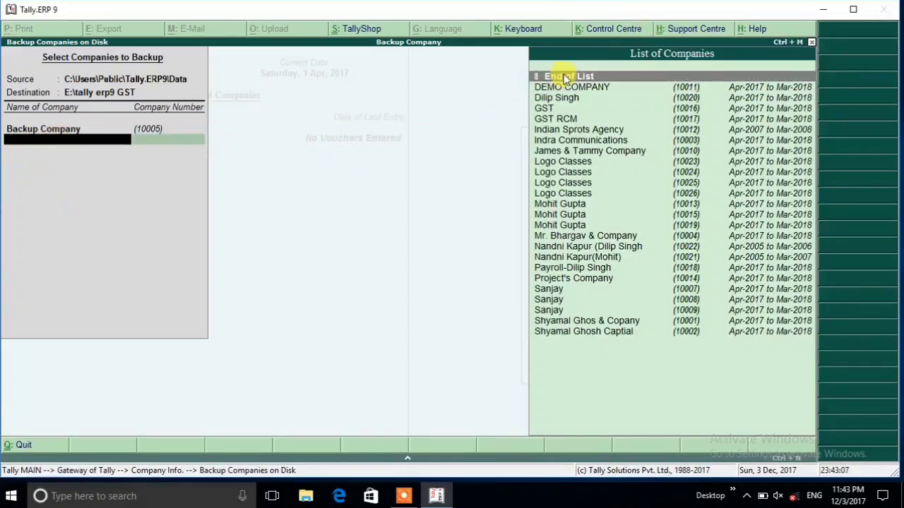
left_click(564, 77)
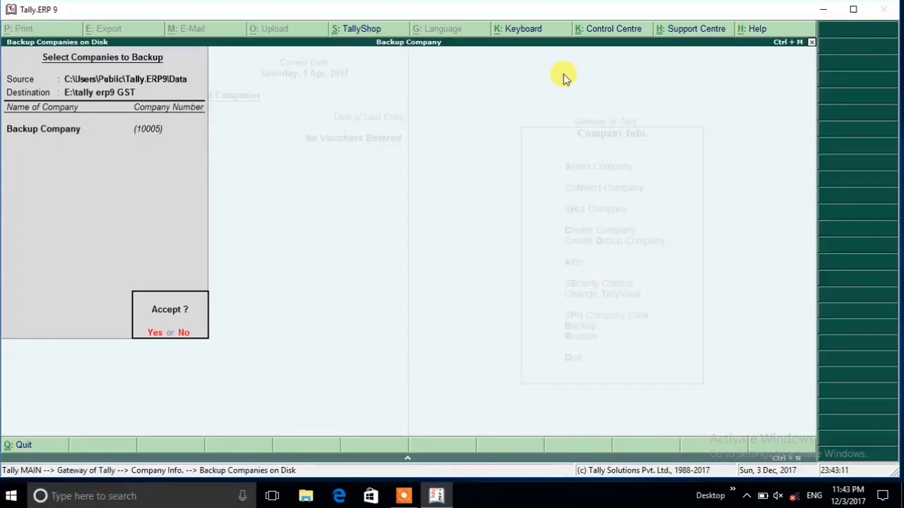
key("Return")
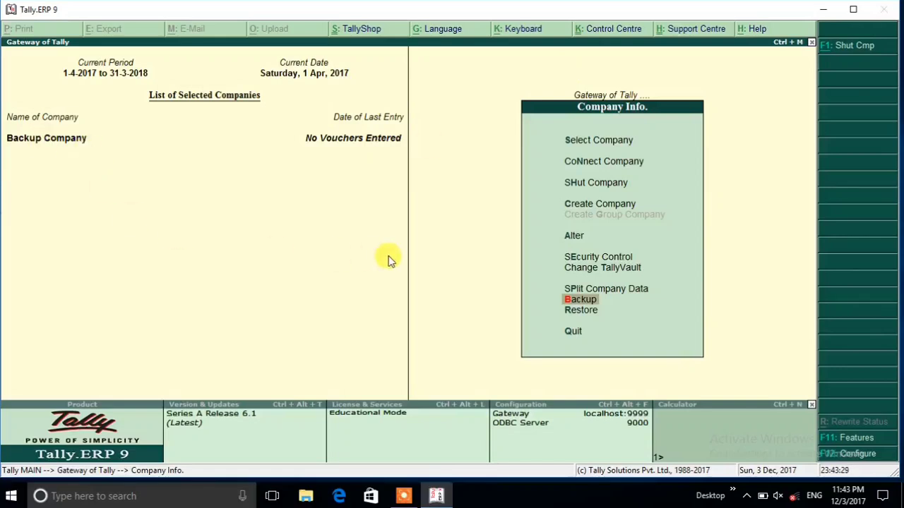
- Open Backup Company for alteration from Company Info and delete the company
left_click(570, 235)
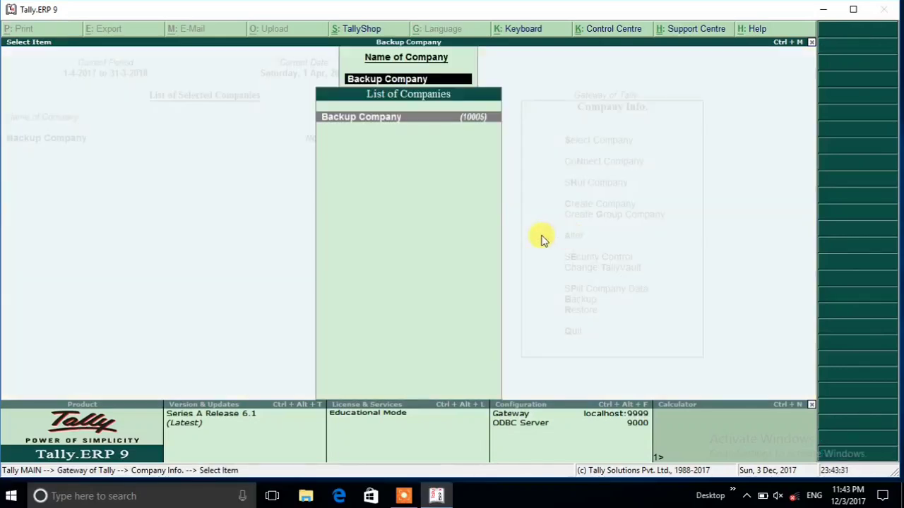
left_click(382, 117)
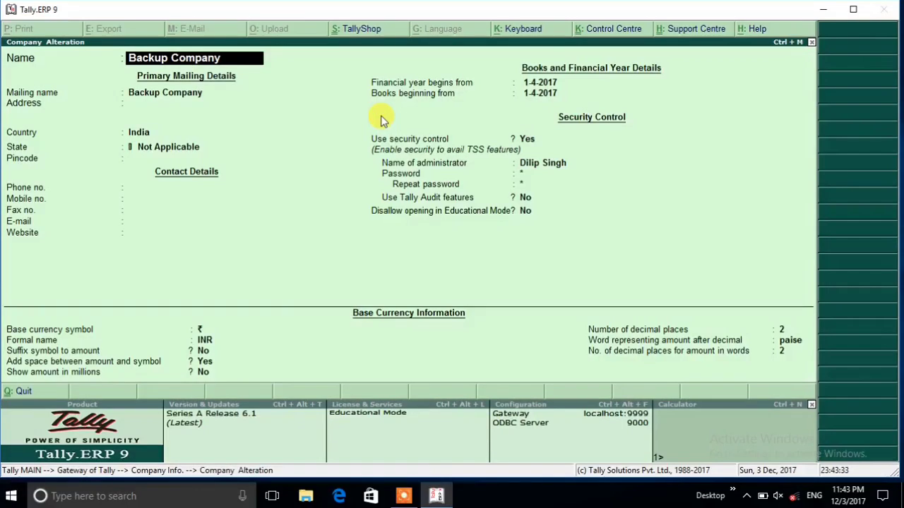
key("alt+d")
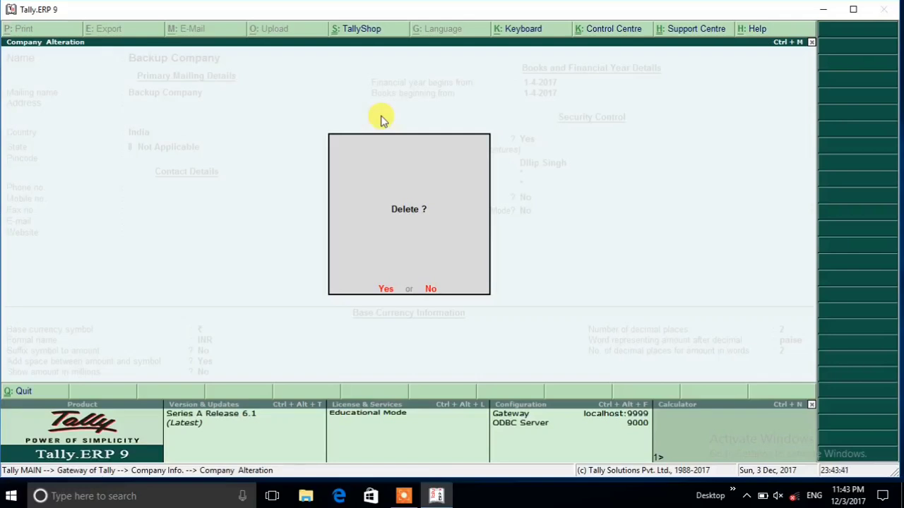
key("y")
key("y")
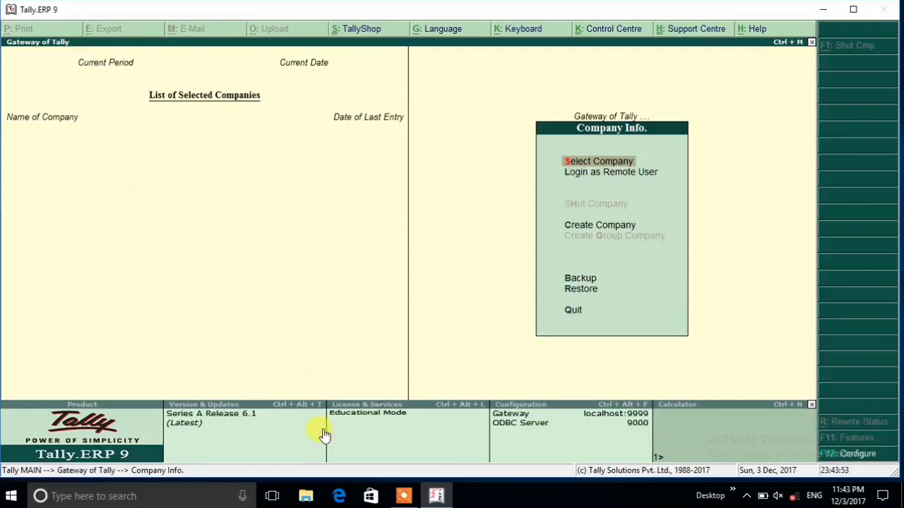
- Minimise Tally, open the "tally erp9 GST" folder on Local Disk (E:), and examine the backup file in large icon view
left_click(823, 8)
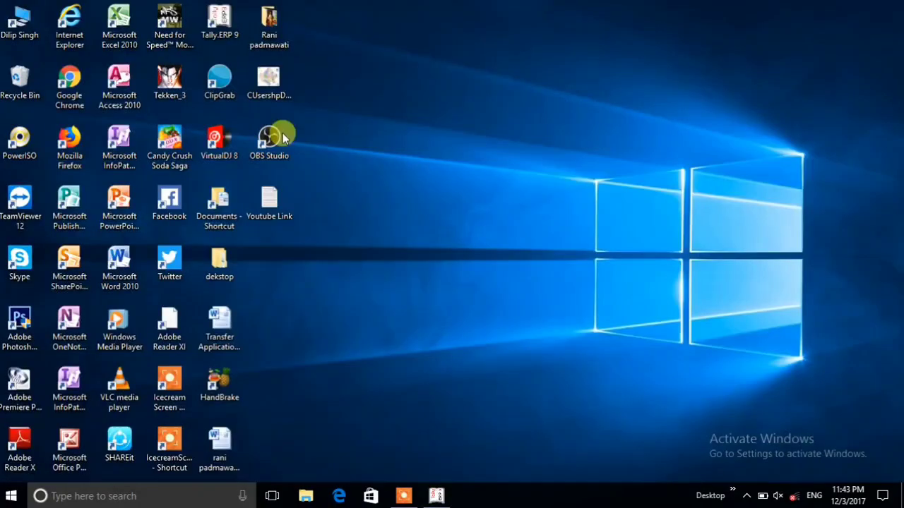
double_click(40, 21)
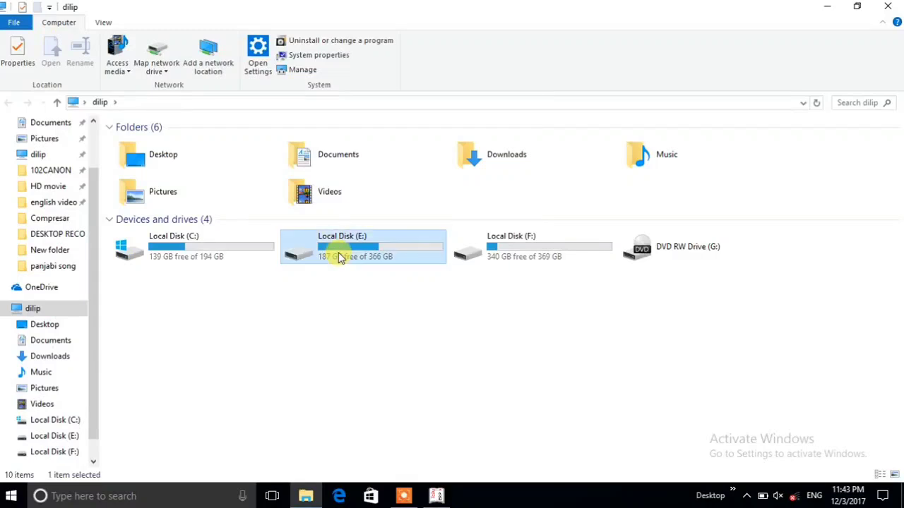
double_click(337, 254)
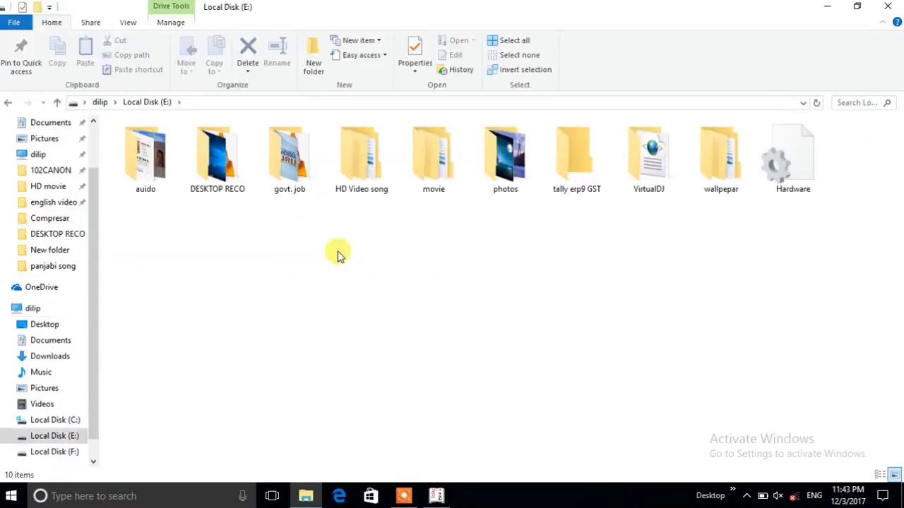
double_click(583, 182)
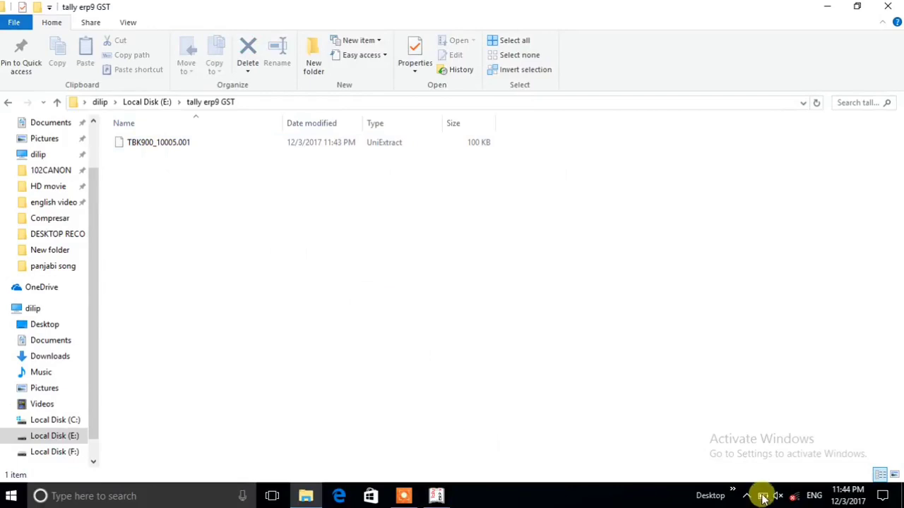
left_click(895, 475)
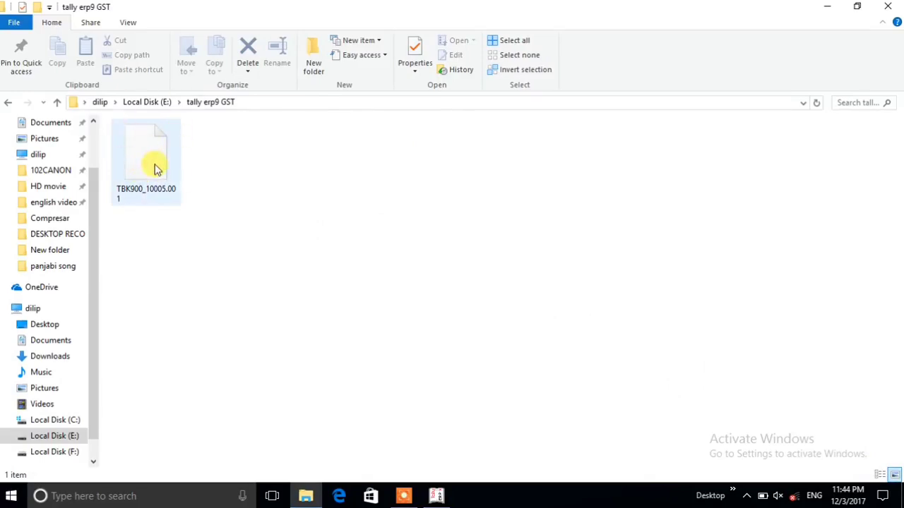
- Switch to Tally, open the company Restore screen, and go back through the path fields, stopping at the source path
left_click(439, 496)
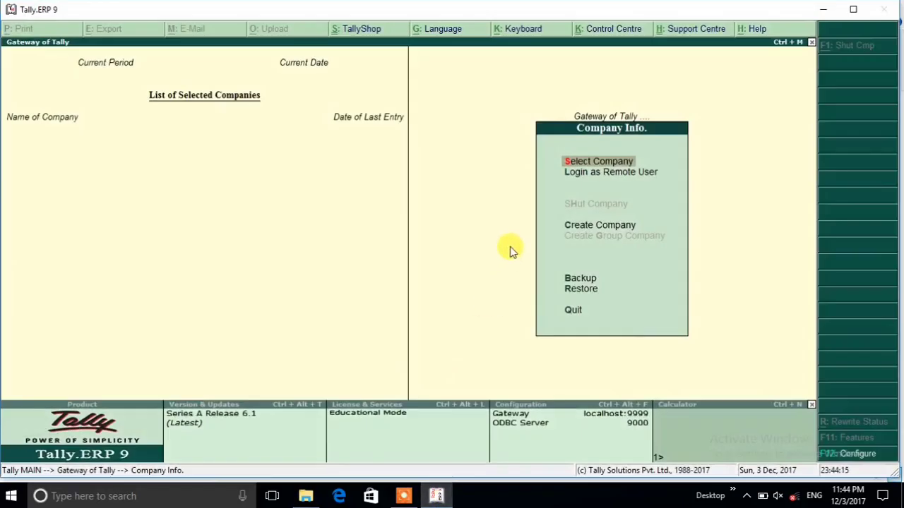
key("Down")
key("Down")
key("Down")
key("Down")
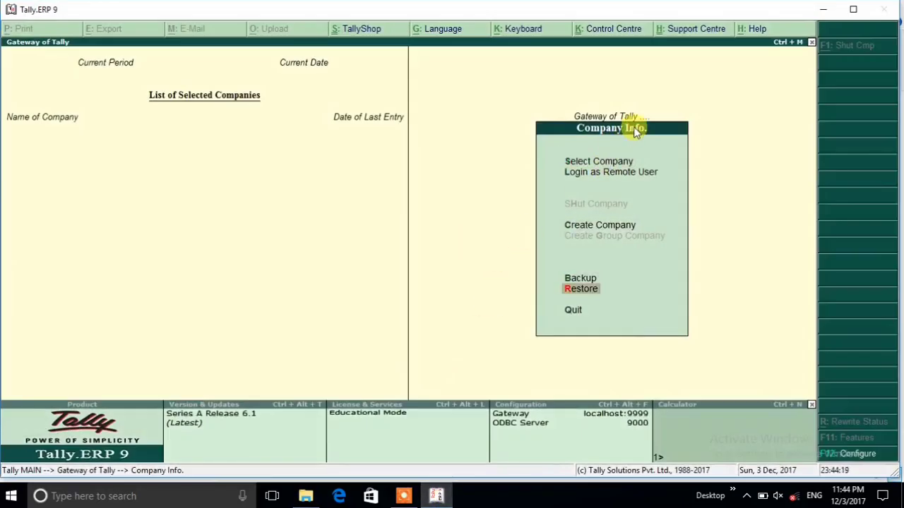
left_click(577, 296)
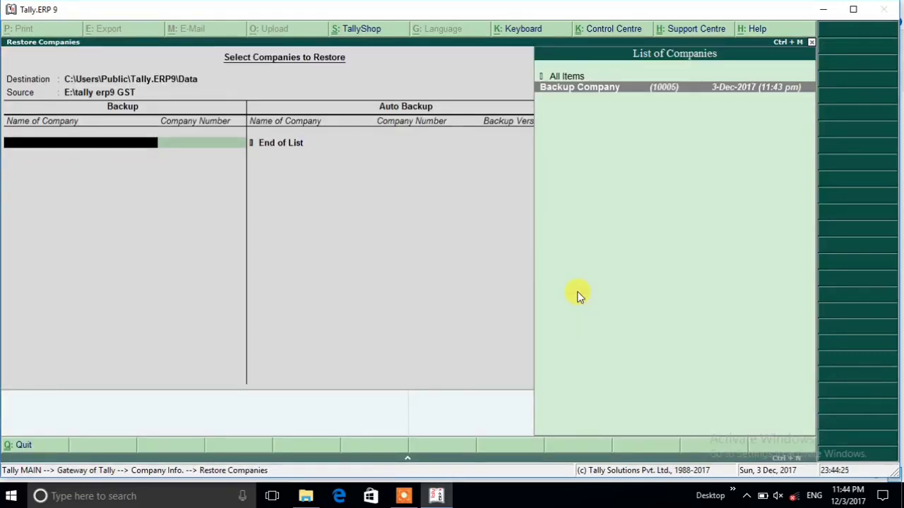
key("Escape")
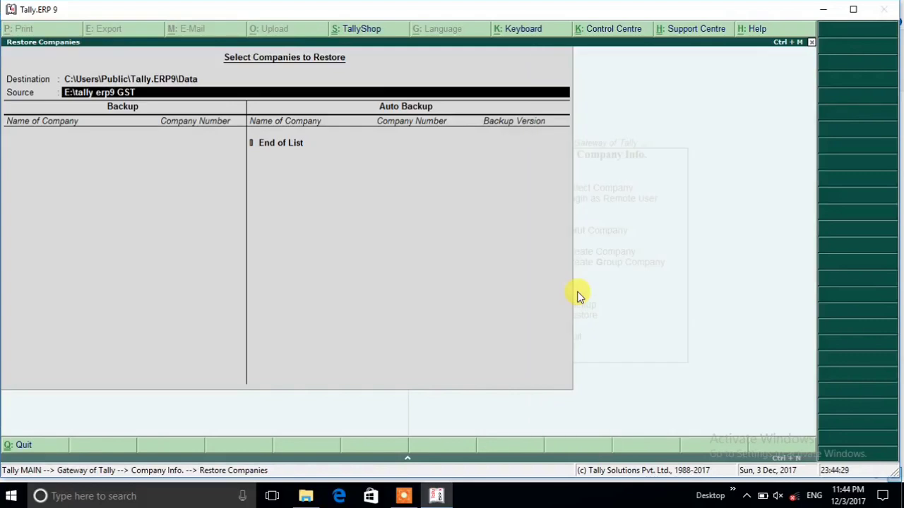
key("BackSpace")
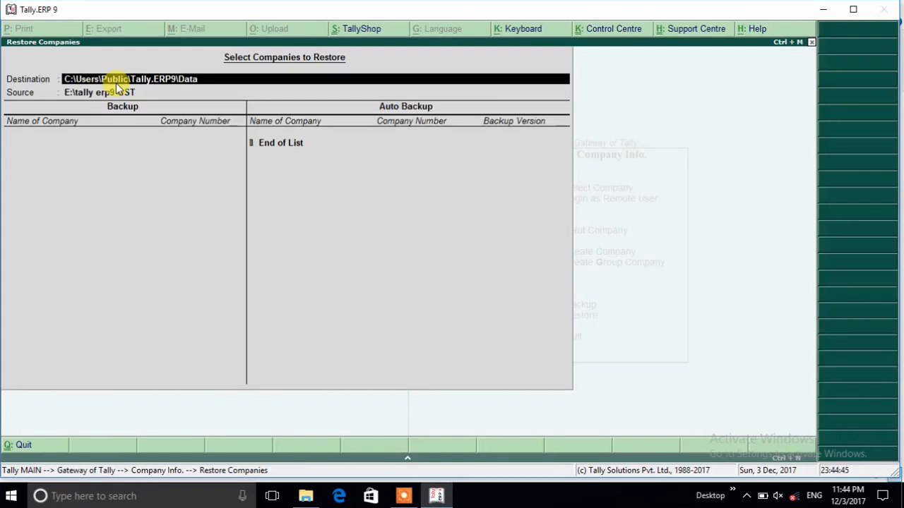
key("Return")
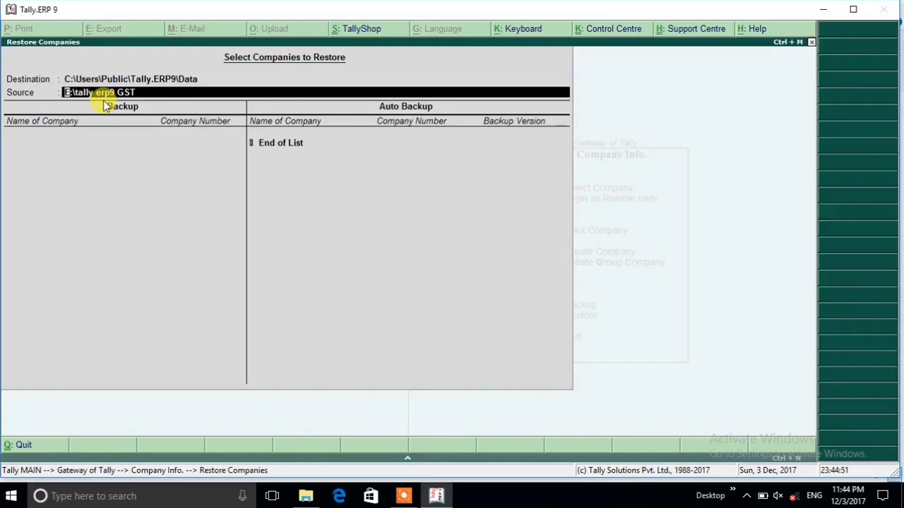
- Switch to File Explorer and copy the full path of the "tally erp9 GST" backup folder
left_click(306, 495)
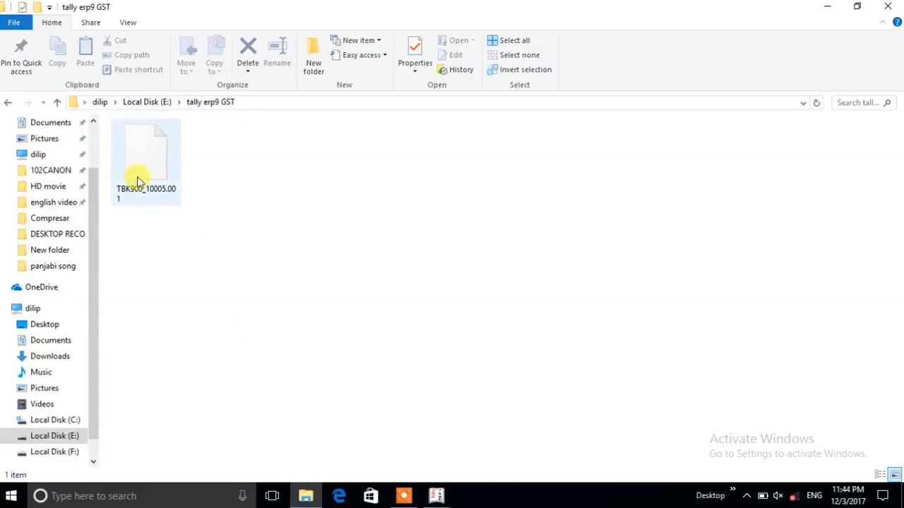
left_click(251, 103)
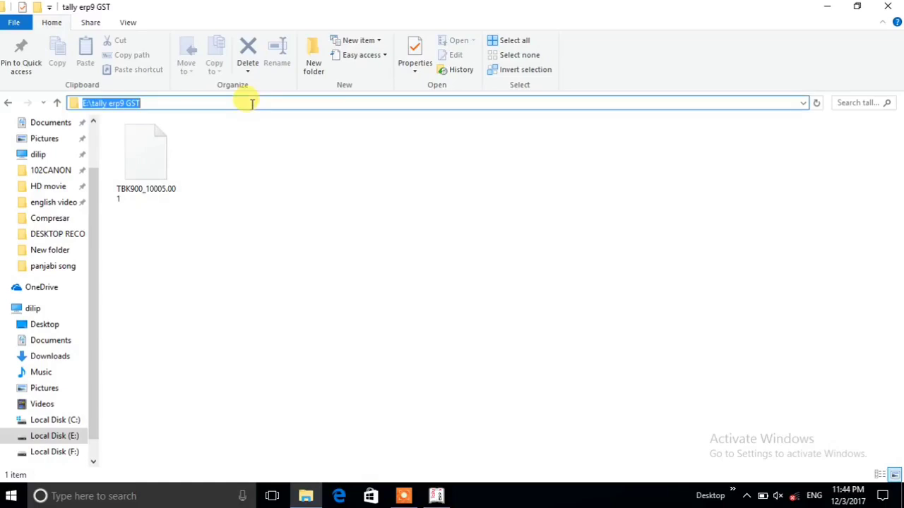
right_click(251, 103)
left_click(277, 147)
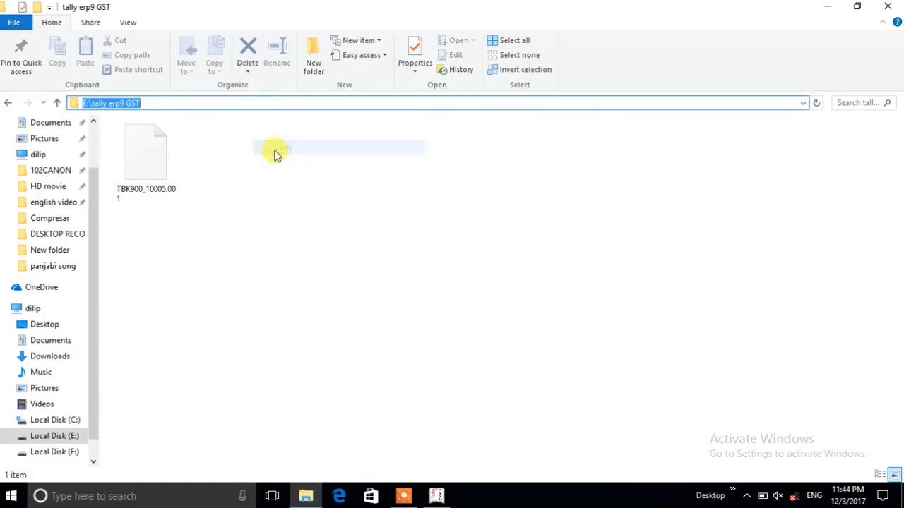
- Return to Tally, clear the restore source path, and replace it with the copied path E:\tally erp9 GST
left_click(438, 495)
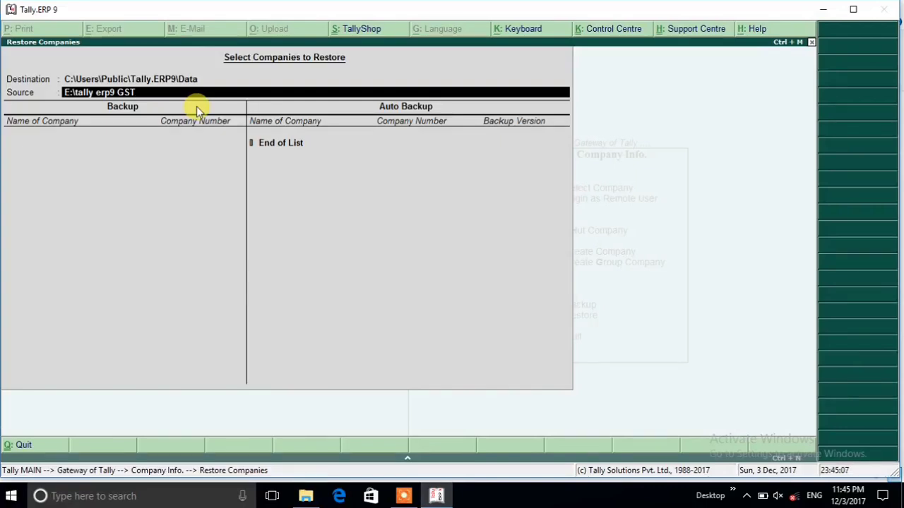
key("BackSpace")
key("BackSpace")
key("BackSpace")
key("BackSpace")
key("BackSpace")
key("BackSpace")
key("BackSpace")
key("BackSpace")
key("BackSpace")
key("BackSpace")
key("BackSpace")
key("BackSpace")
key("BackSpace")
key("BackSpace")
key("BackSpace")
key("BackSpace")
key("BackSpace")
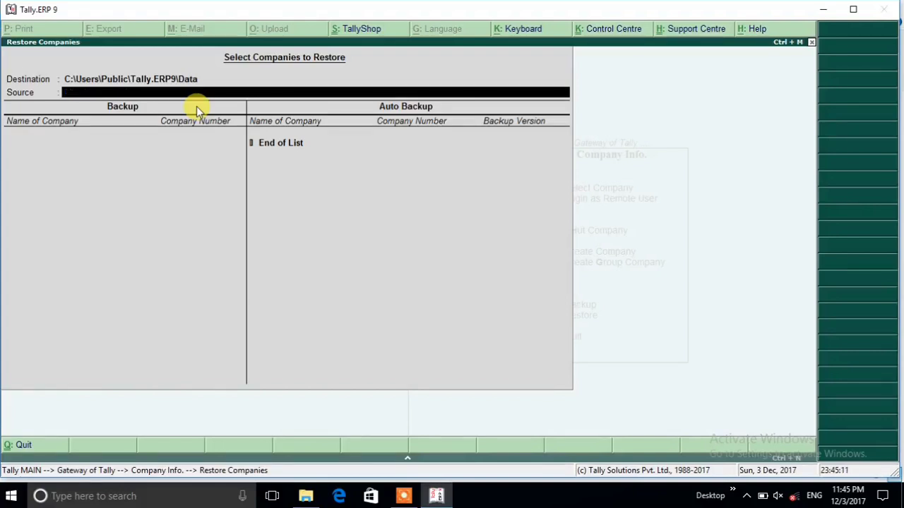
key("ctrl+alt+v")
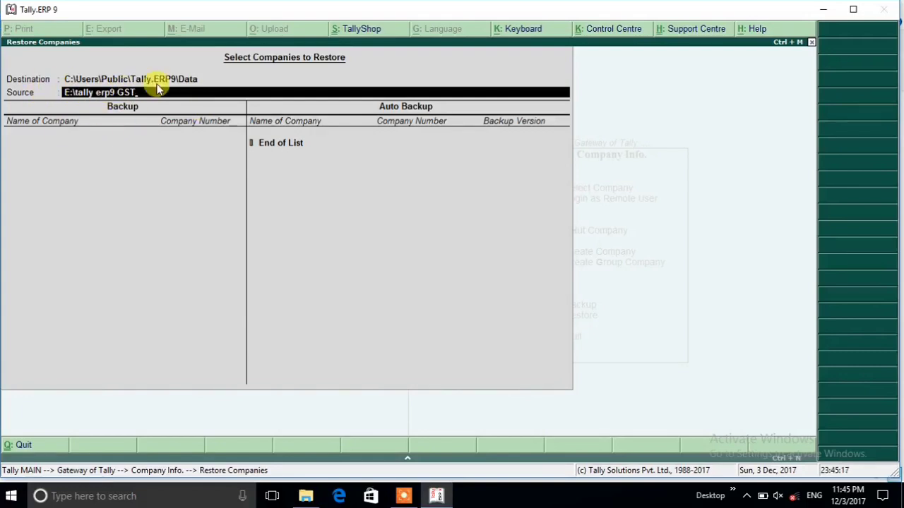
key("Return")
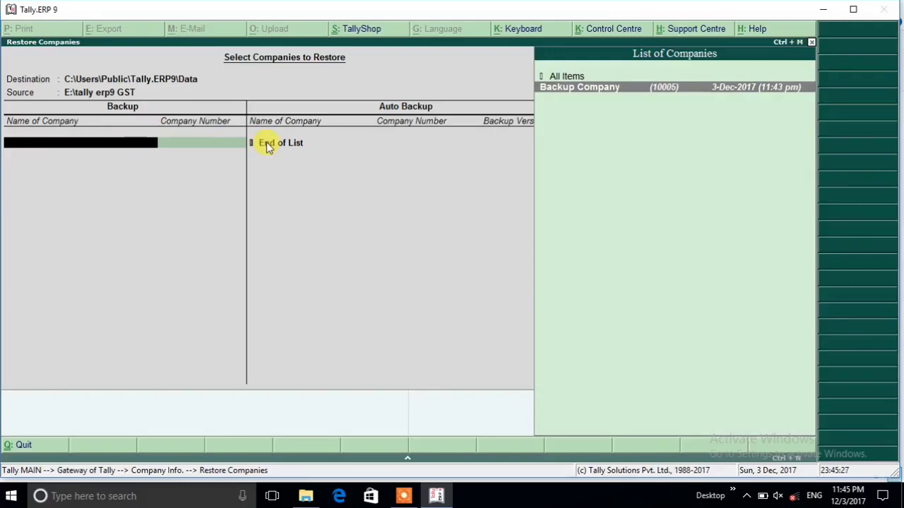
- Choose Backup Company as the company to restore, end the list, and accept the restore
key("Return")
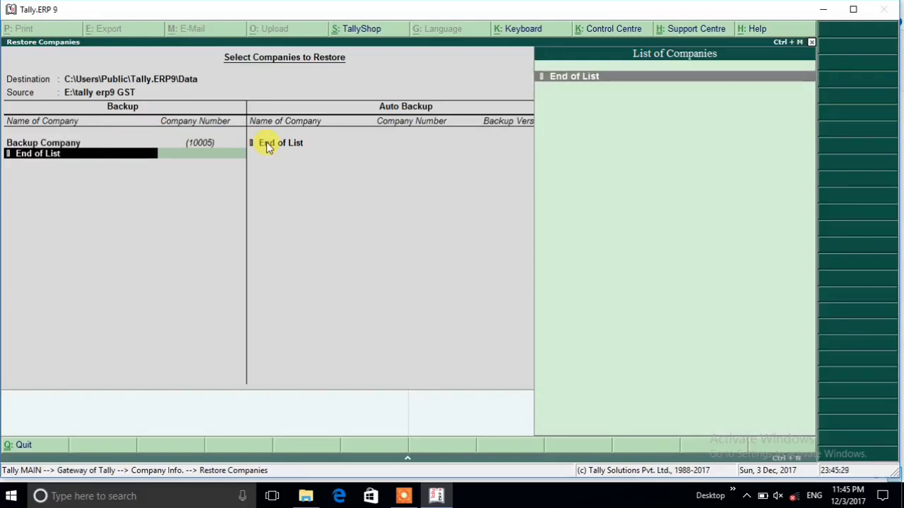
key("Return")
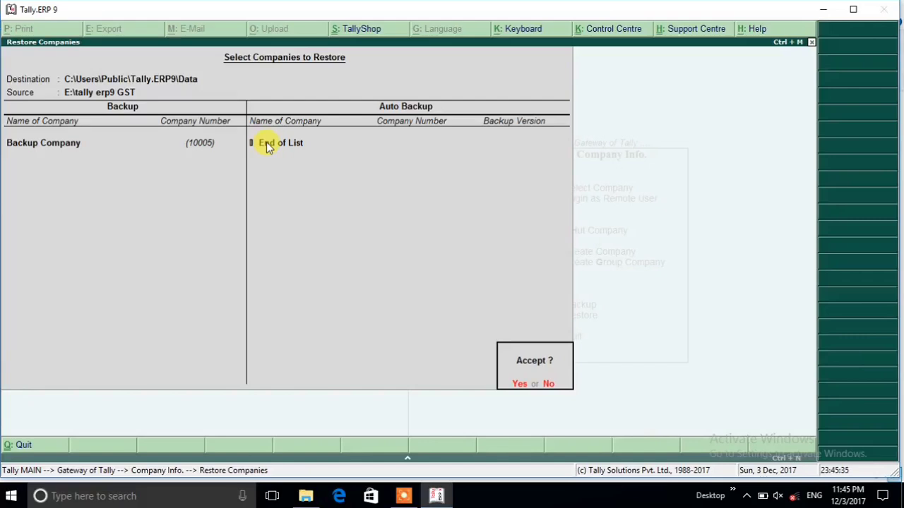
key("Return")
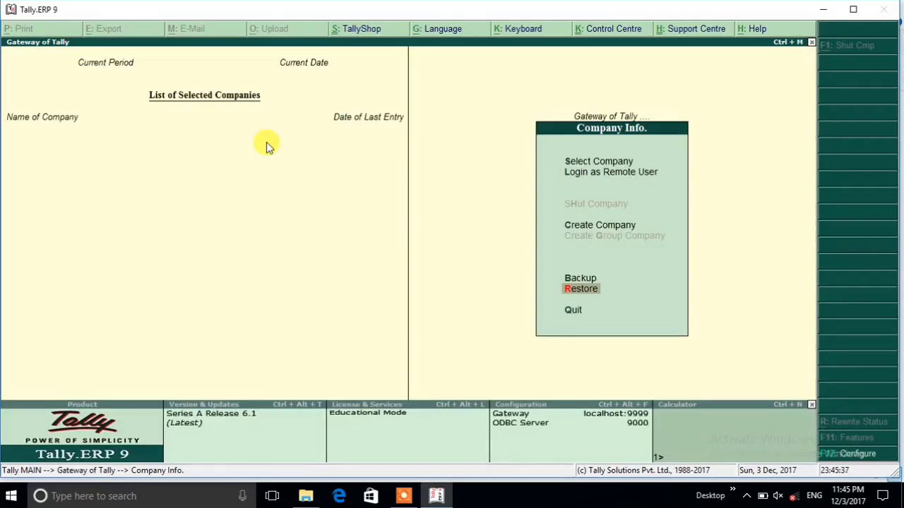